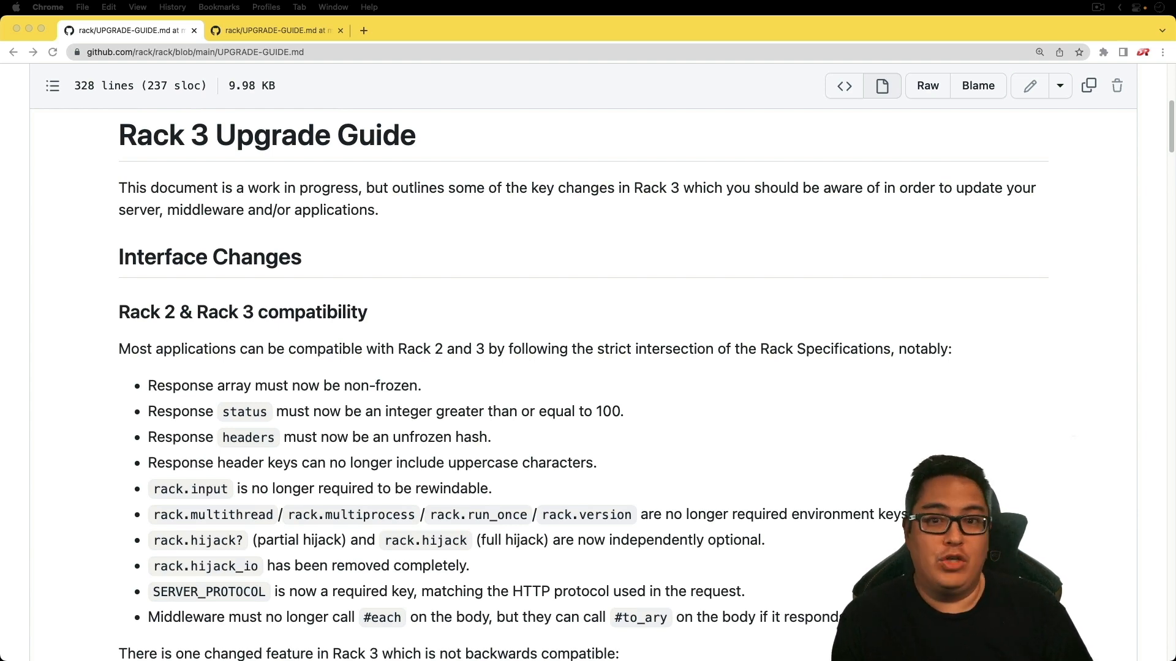
scroll(588, 368, down, 3)
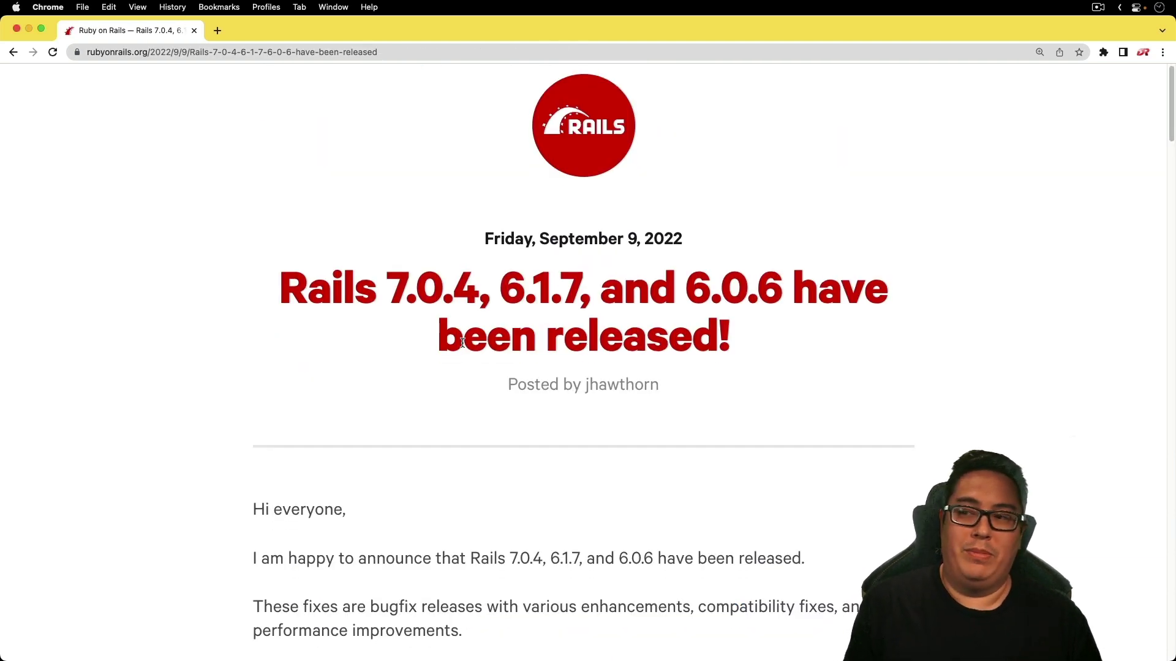
scroll(462, 343, down, 1)
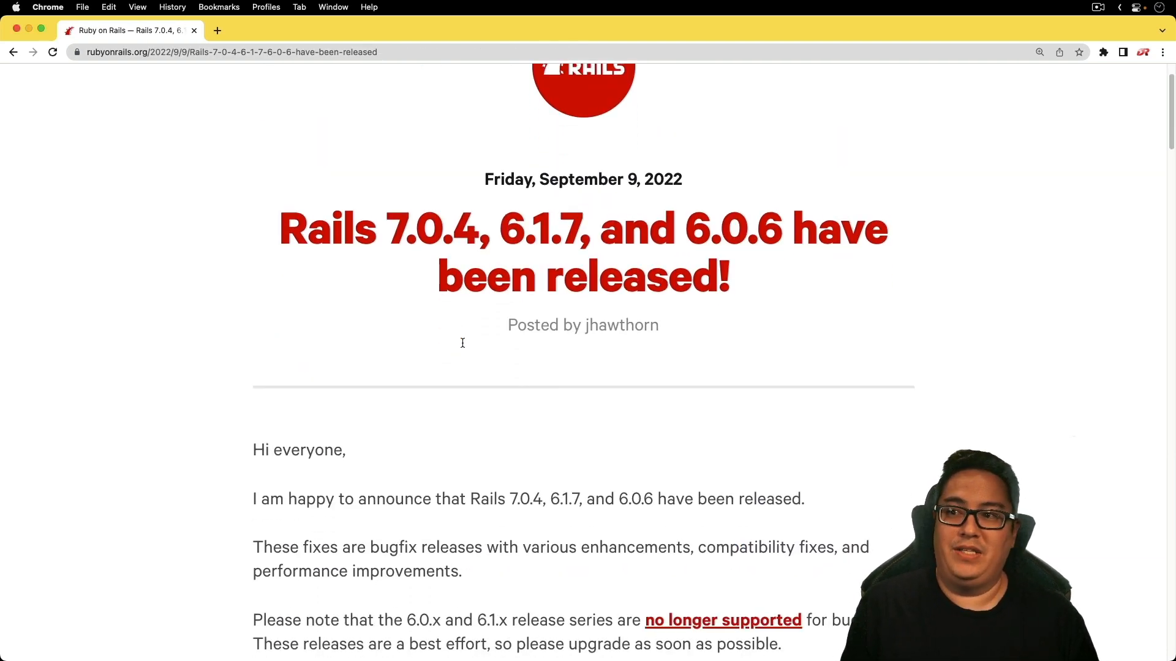
scroll(462, 343, down, 3)
scroll(462, 341, down, 5)
scroll(460, 341, down, 4)
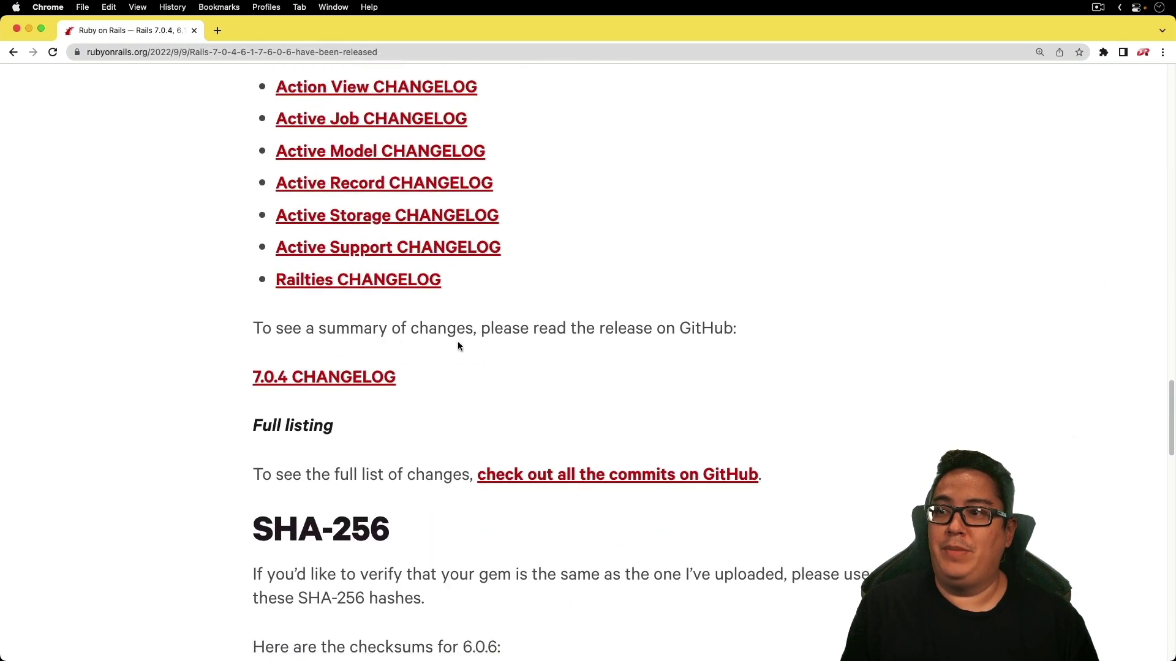
Open the Rails 7.0.4 CHANGELOG, landing on GitHub's v7.0.4 release notes.
click(349, 377)
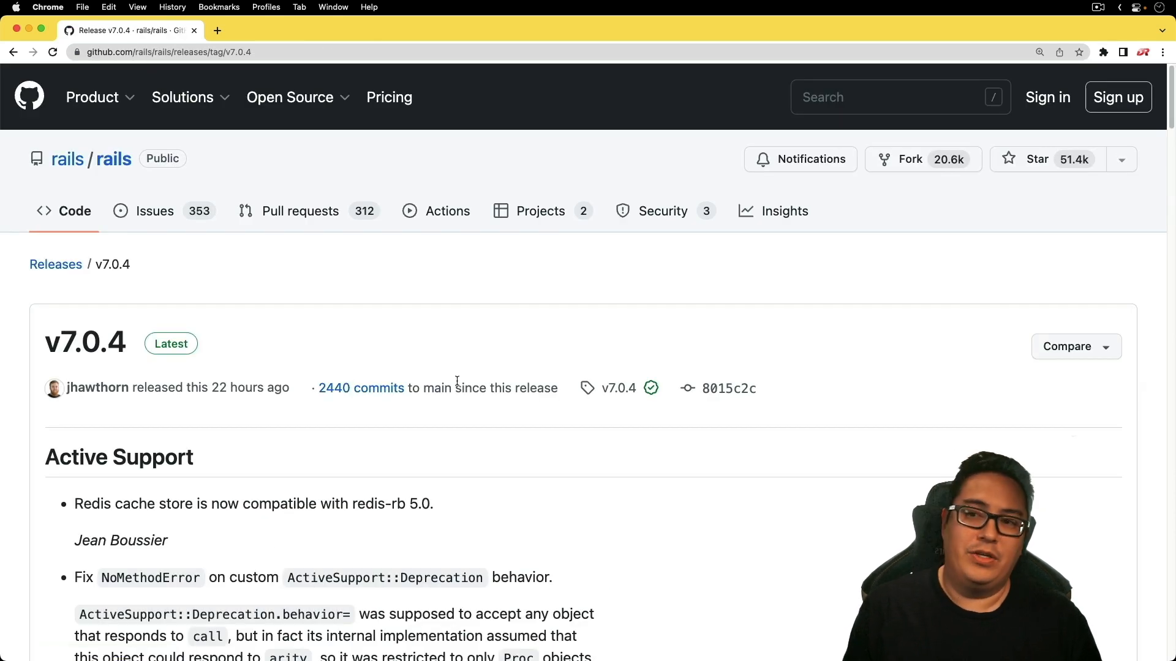
scroll(457, 381, down, 2)
scroll(456, 380, down, 1)
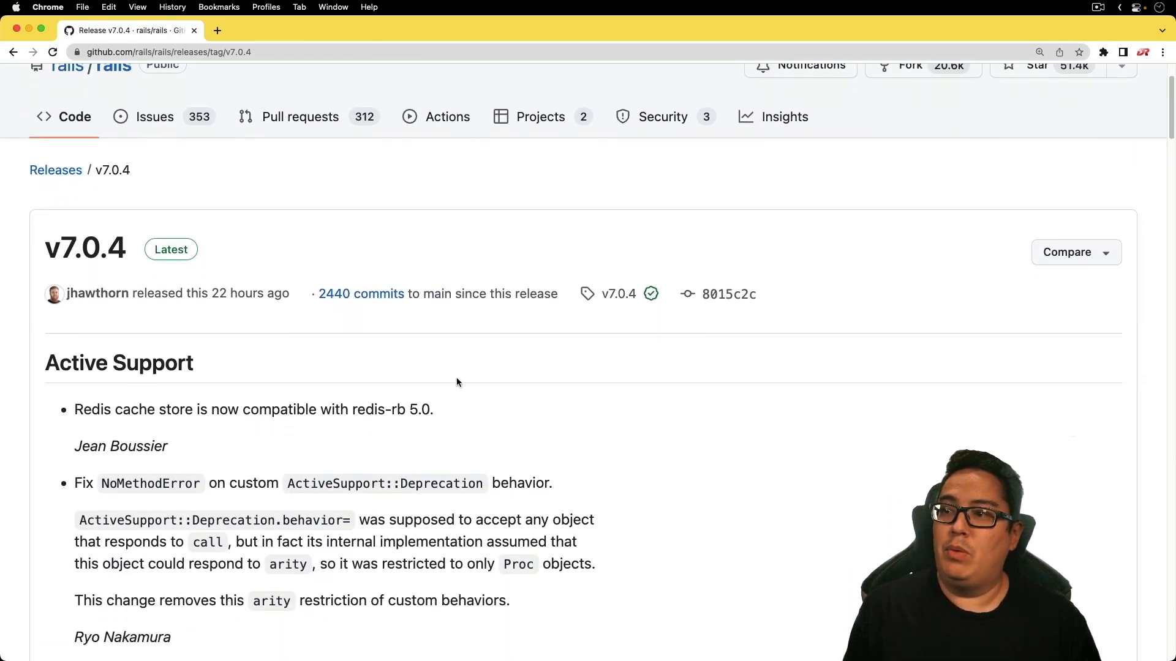
scroll(457, 381, down, 1)
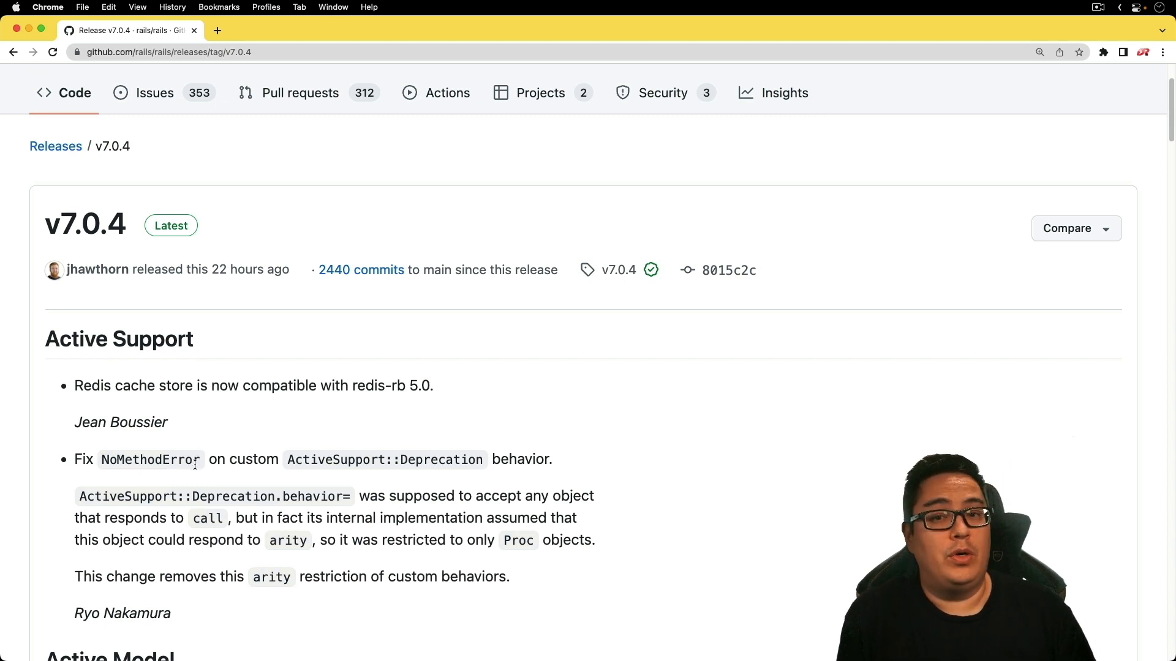
scroll(195, 461, up, 3)
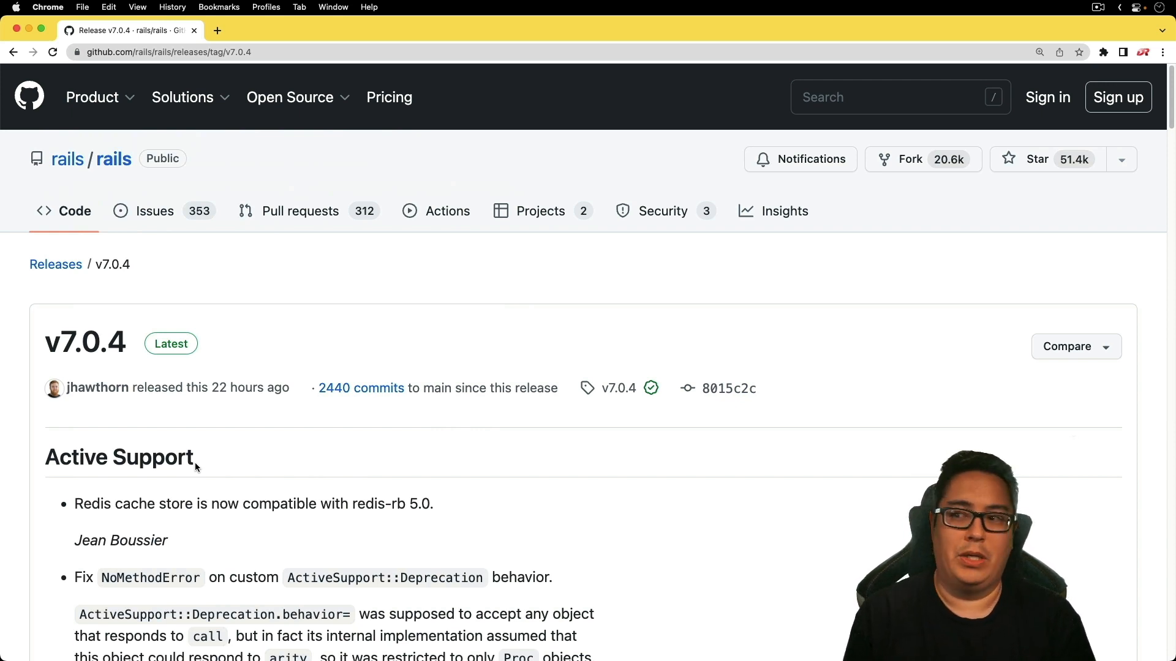
scroll(352, 495, down, 4)
scroll(351, 495, down, 3)
scroll(352, 499, down, 3)
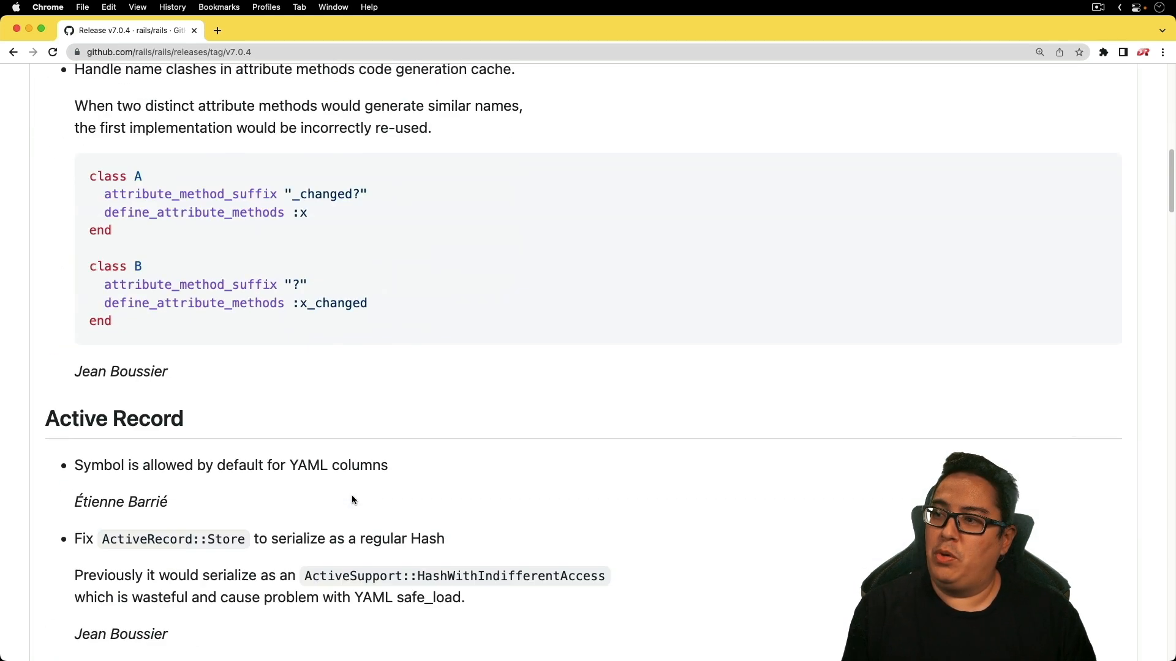
scroll(352, 499, down, 2)
scroll(352, 496, down, 2)
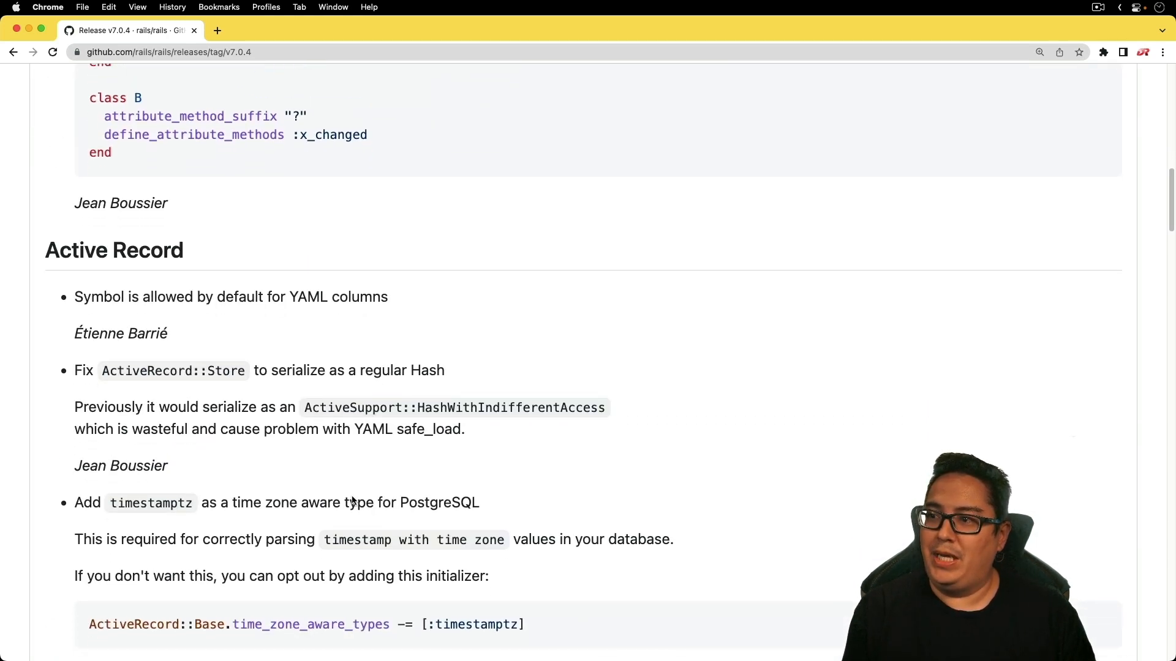
scroll(350, 495, down, 1)
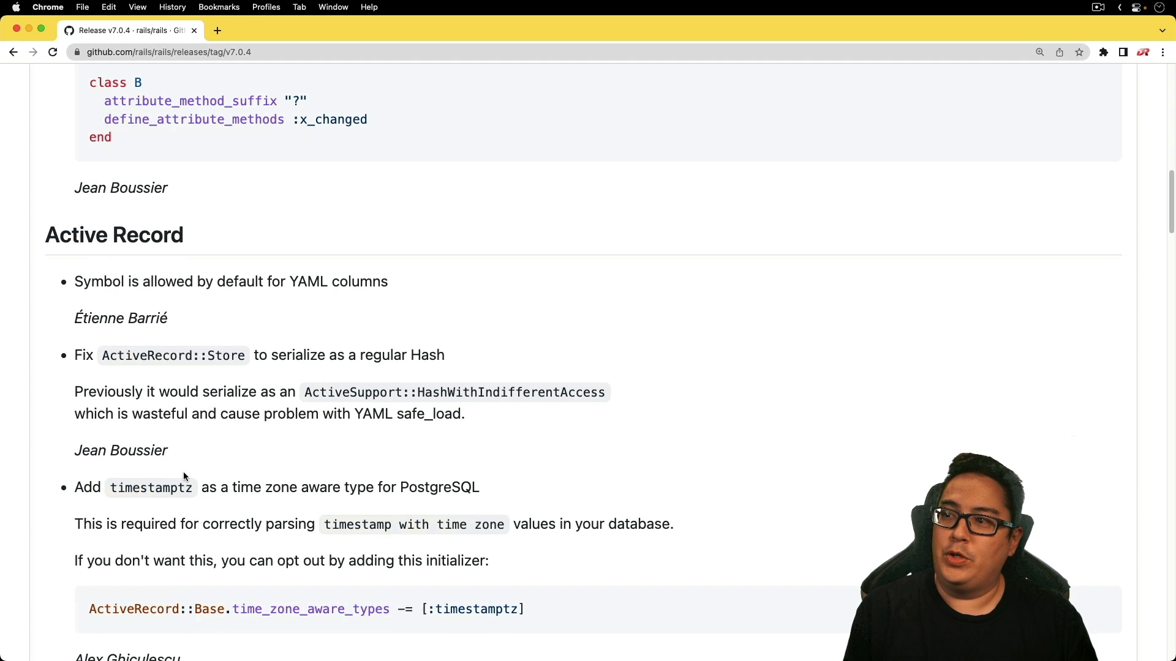
scroll(229, 483, down, 1)
scroll(229, 483, down, 2)
scroll(229, 482, down, 2)
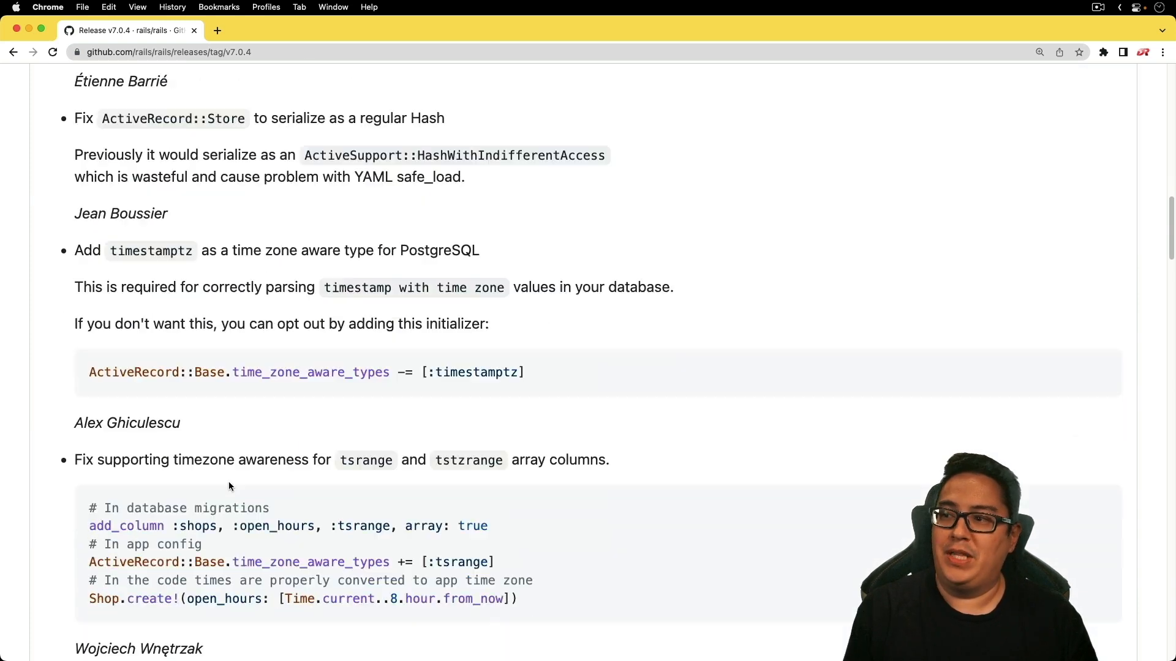
scroll(229, 483, down, 1)
scroll(221, 481, down, 10)
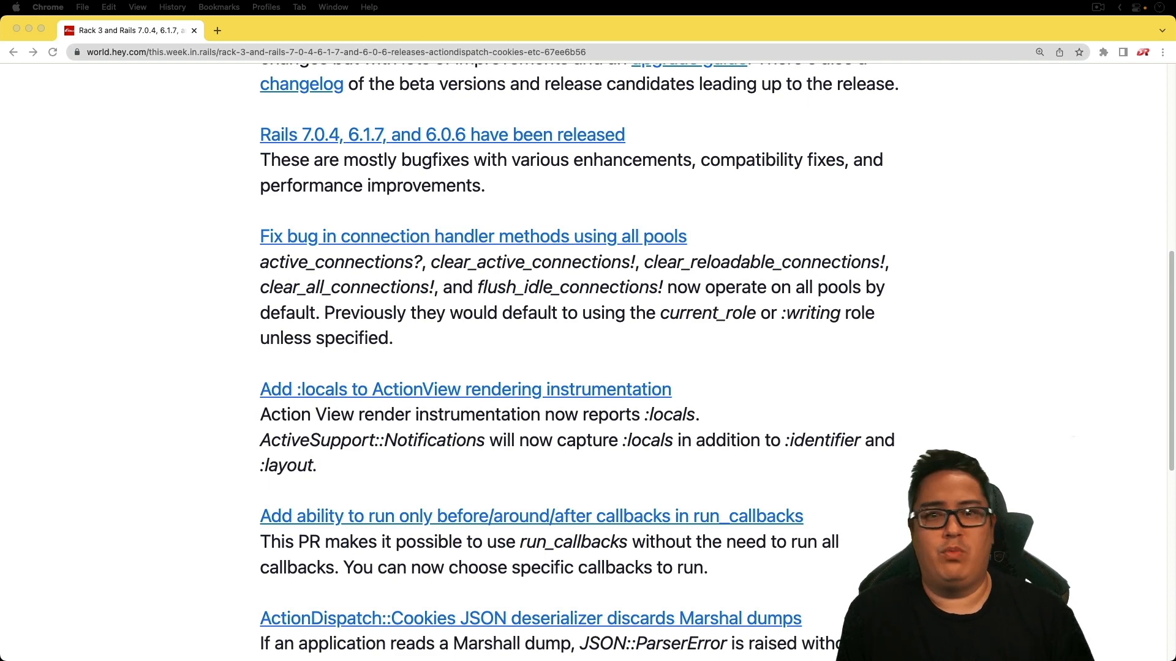
scroll(594, 410, down, 5)
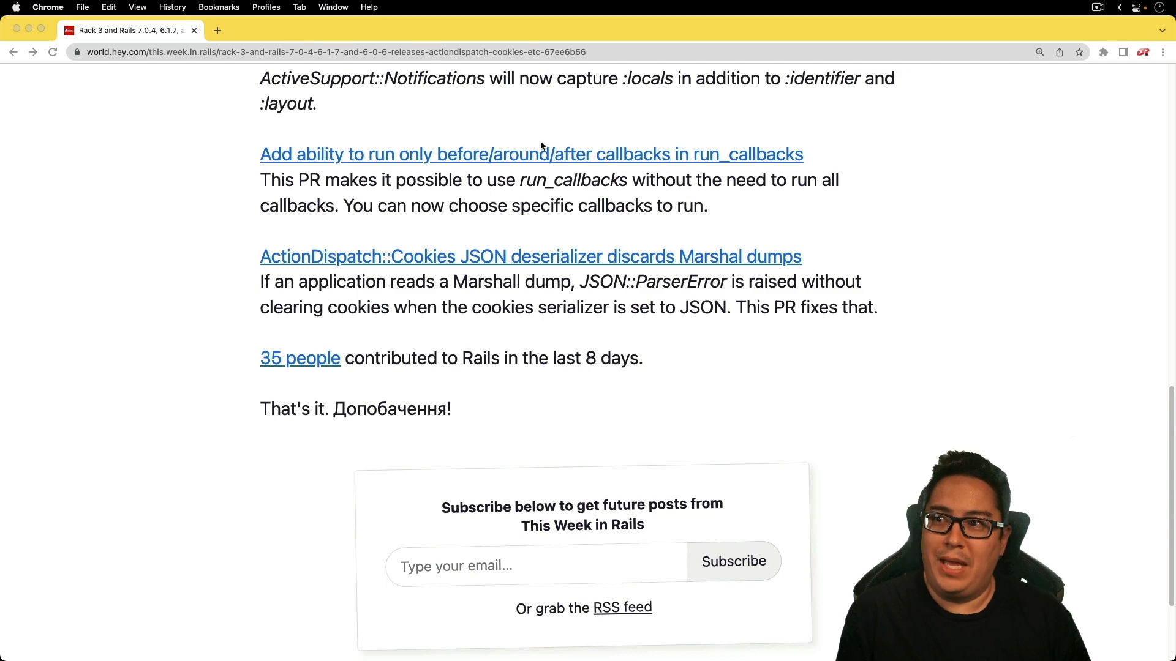
Review the run_callbacks before/around/after pull request, then return to the newsletter tab.
click(484, 158)
mouse_move(289, 98)
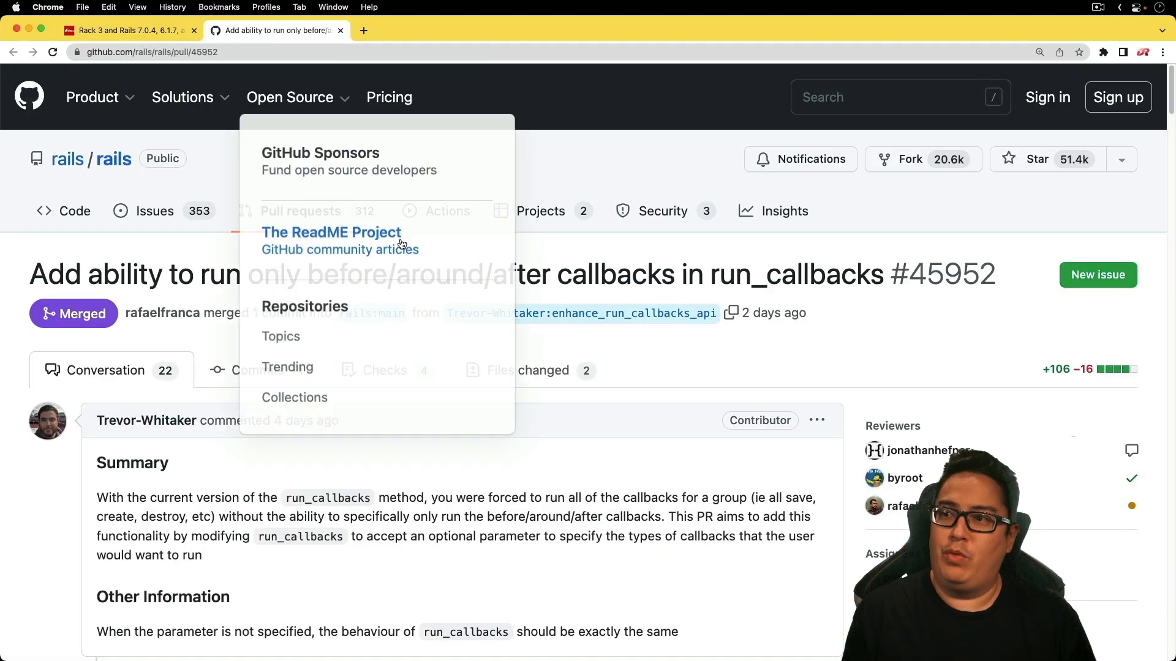
scroll(558, 451, down, 5)
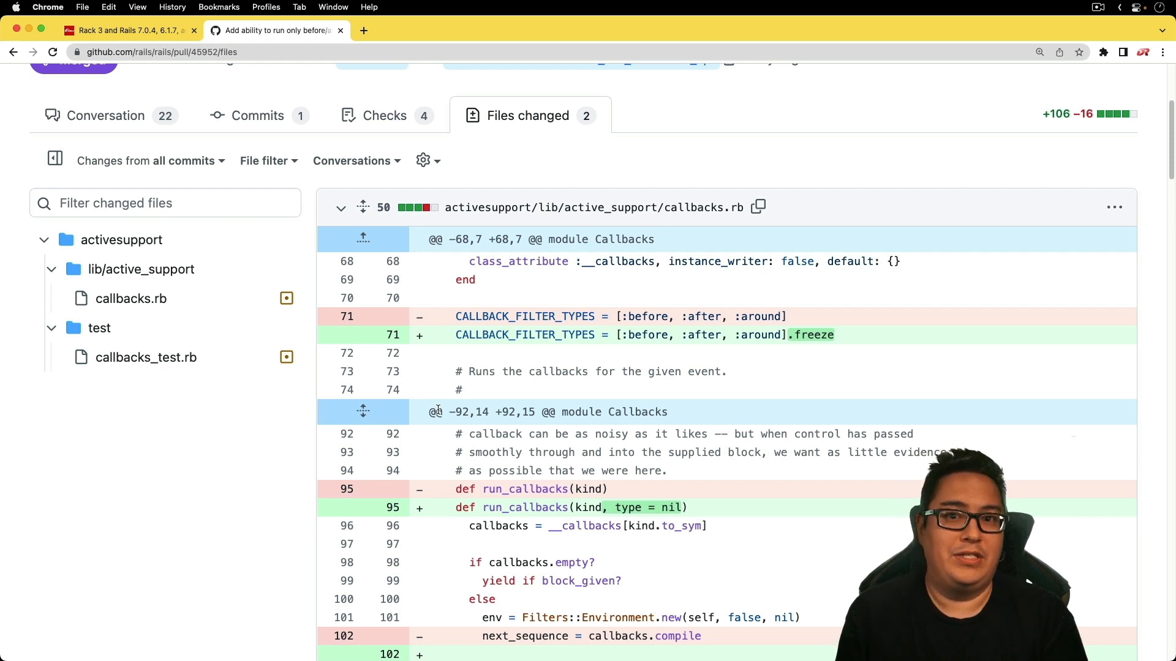
key(ctrl+shift+Tab)
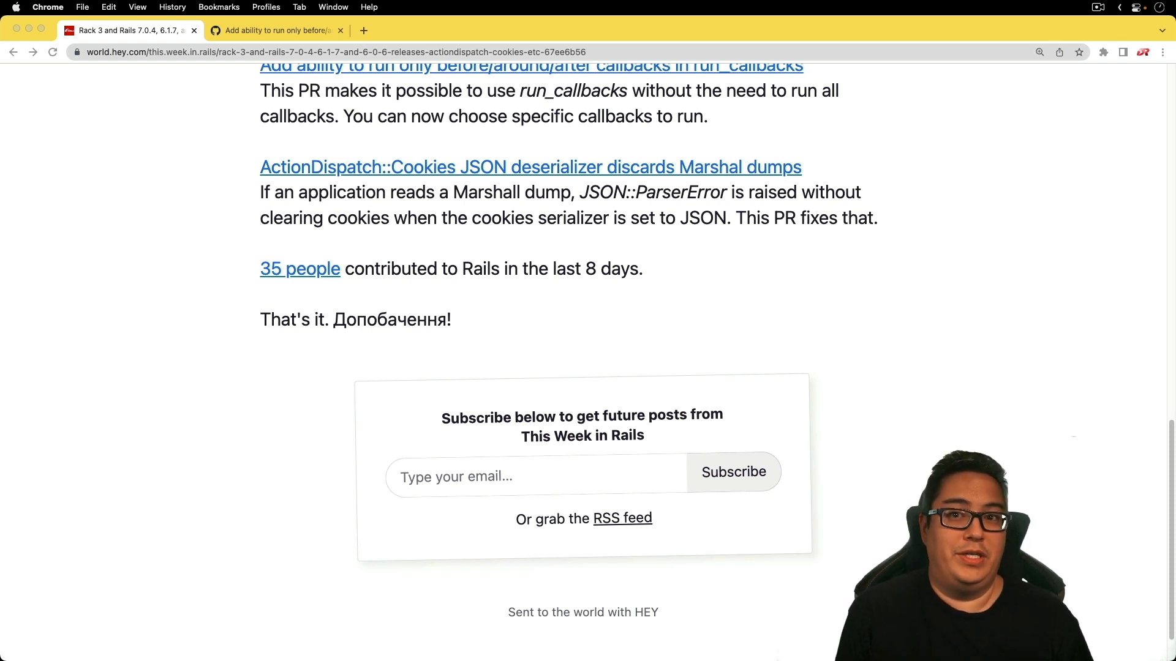
scroll(361, 357, down, 2)
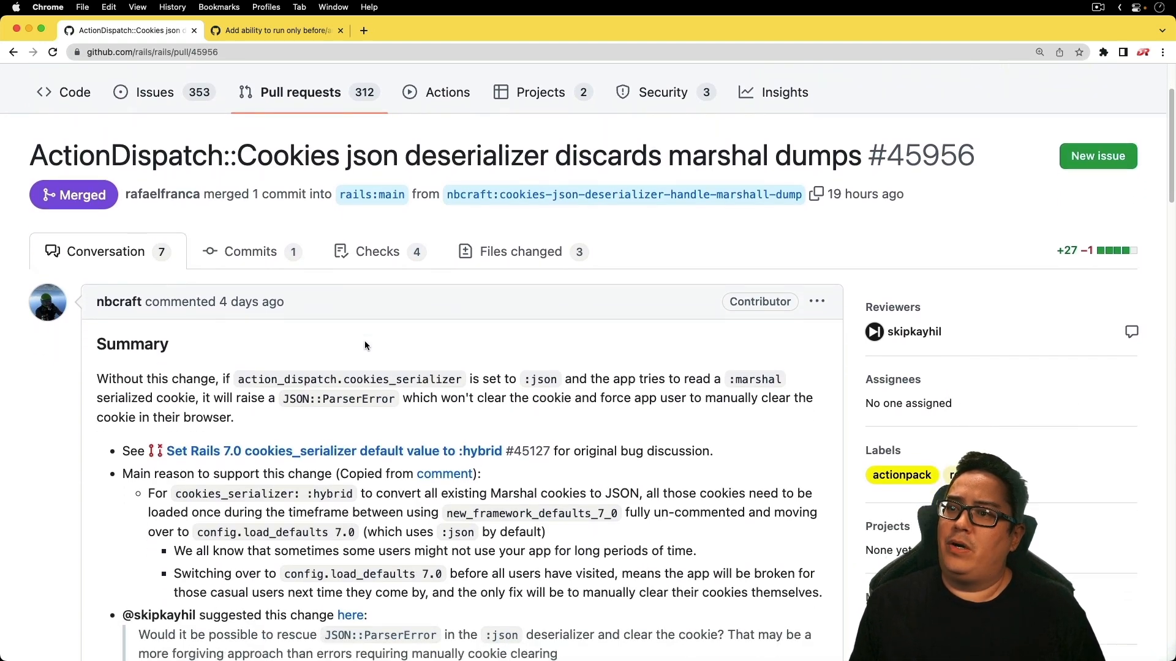
scroll(365, 340, down, 3)
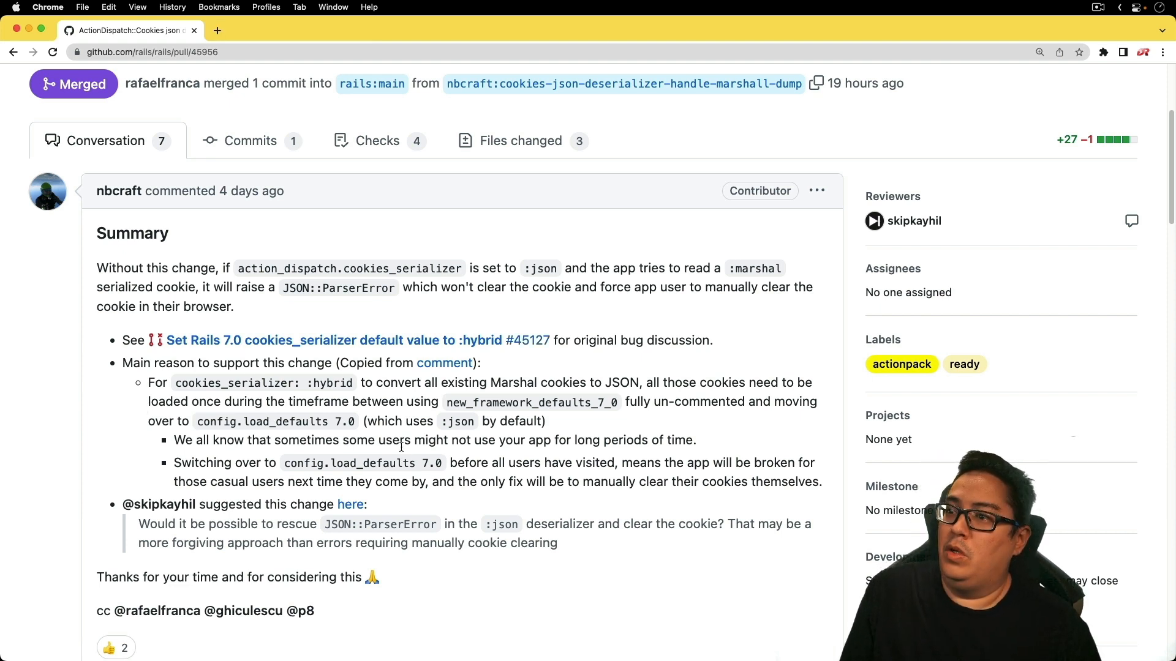
Highlight the summary passages on long-absent users and manually clearing cookies as the only fix.
drag(450, 440, 671, 441)
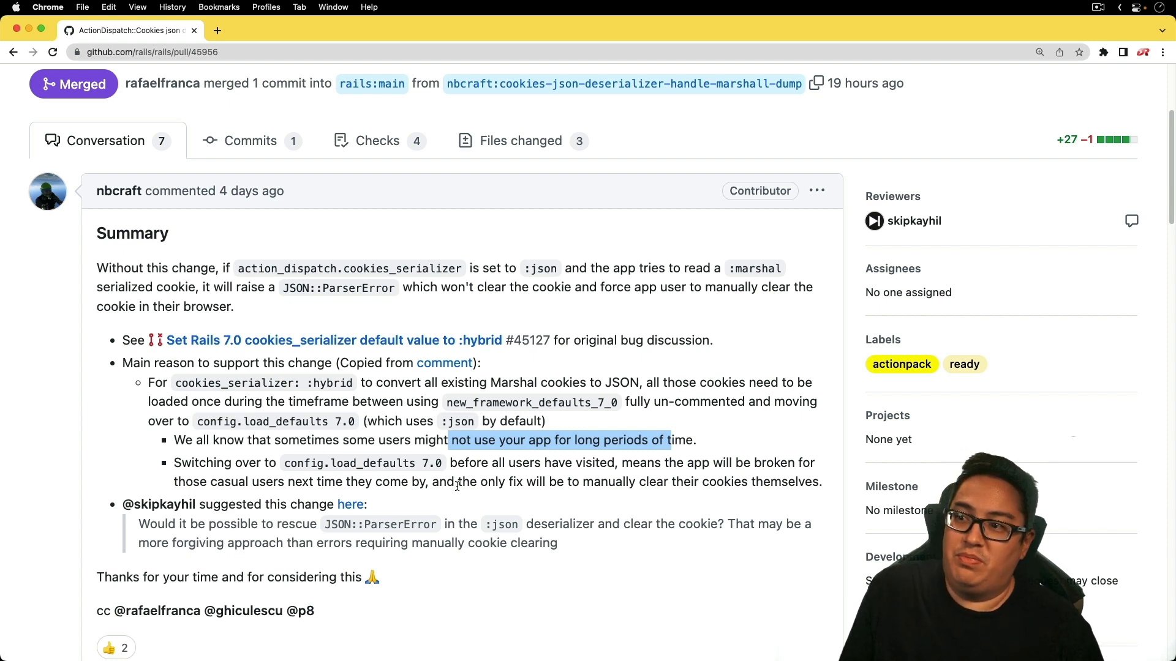
drag(441, 482, 818, 485)
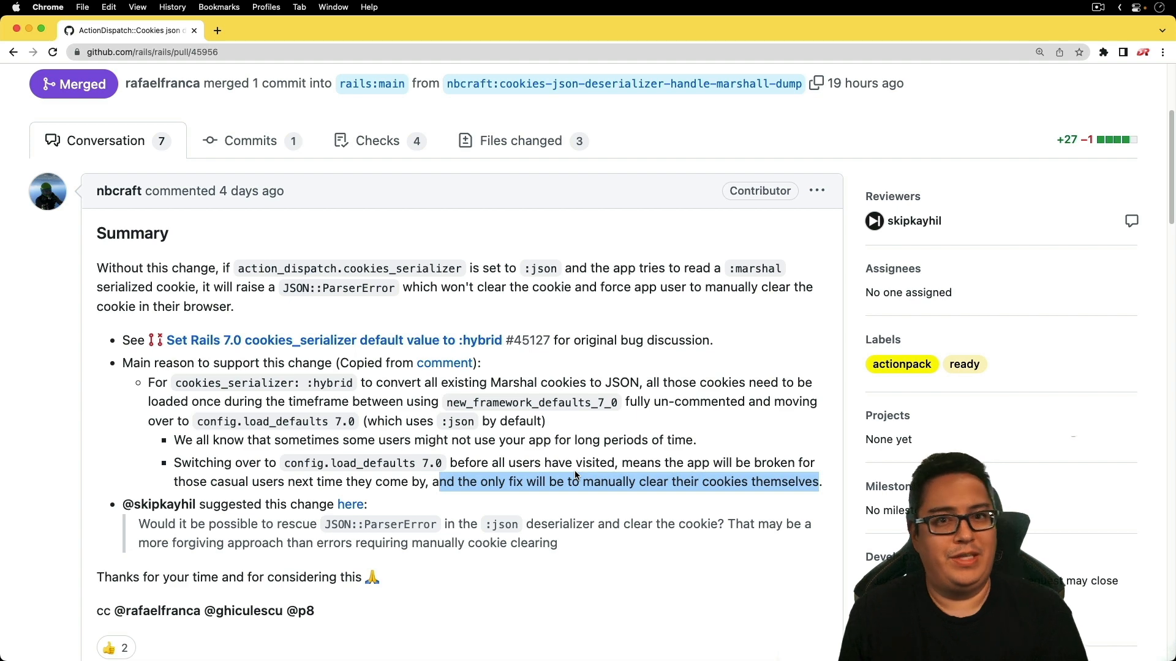
Back in the newsletter, open the '35 people' link to the 2–10 September 2022 Rails Contributors list.
key(super+bracketleft)
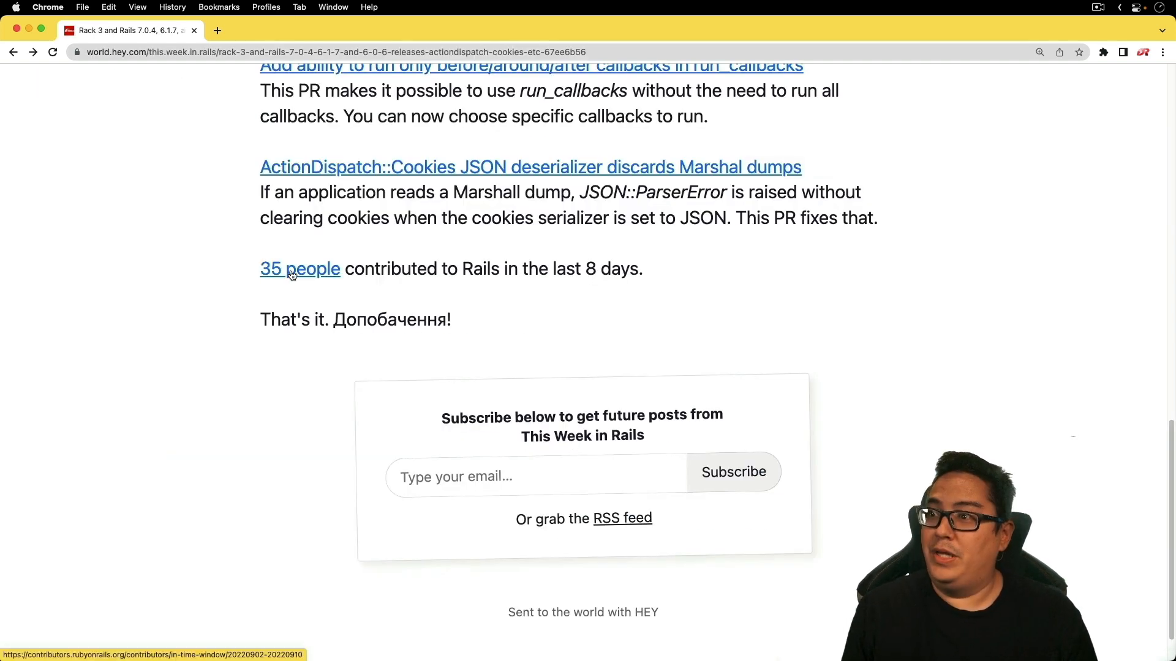
click(290, 275)
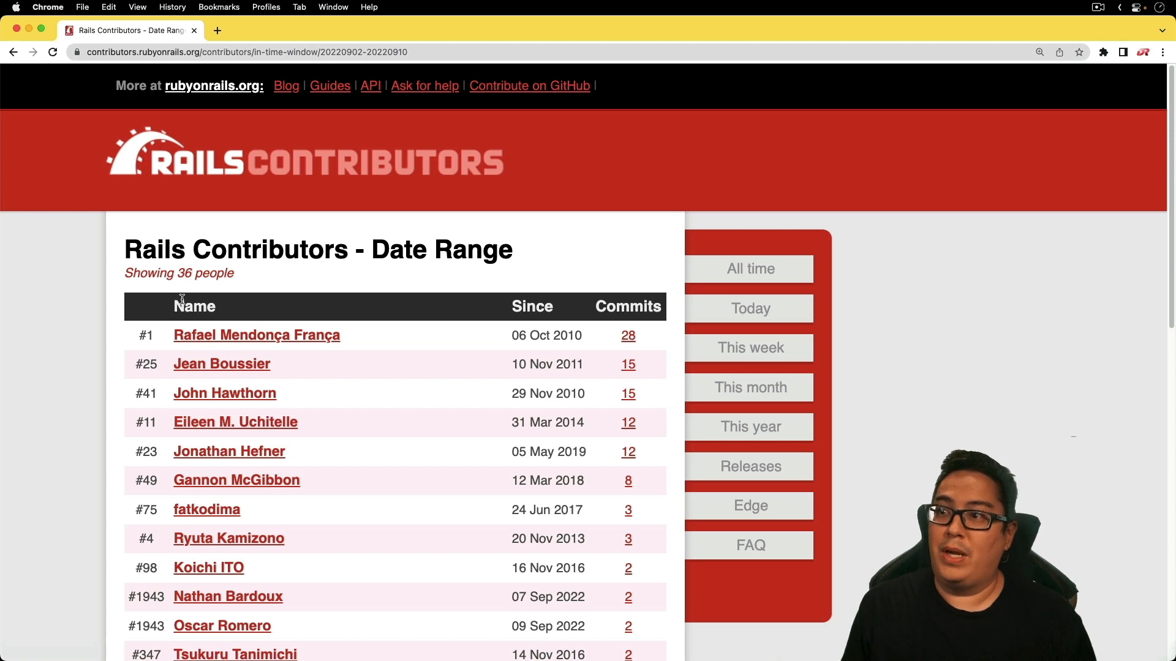
scroll(84, 330, down, 3)
scroll(83, 331, down, 1)
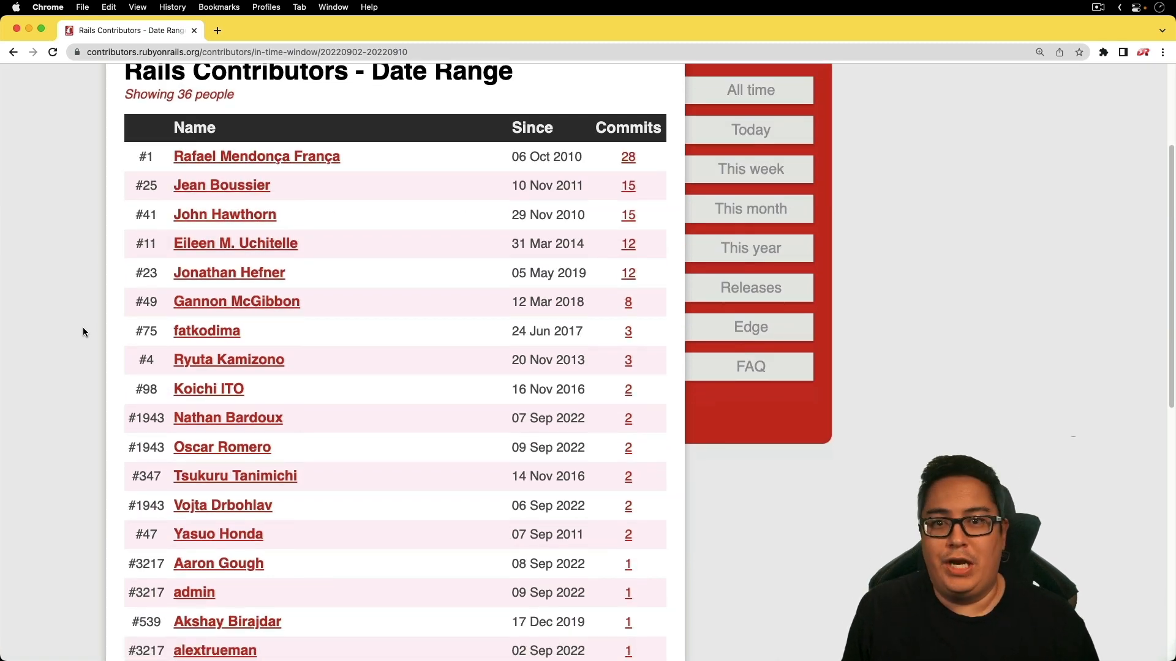
scroll(84, 332, down, 2)
scroll(84, 331, down, 1)
scroll(84, 331, down, 1)
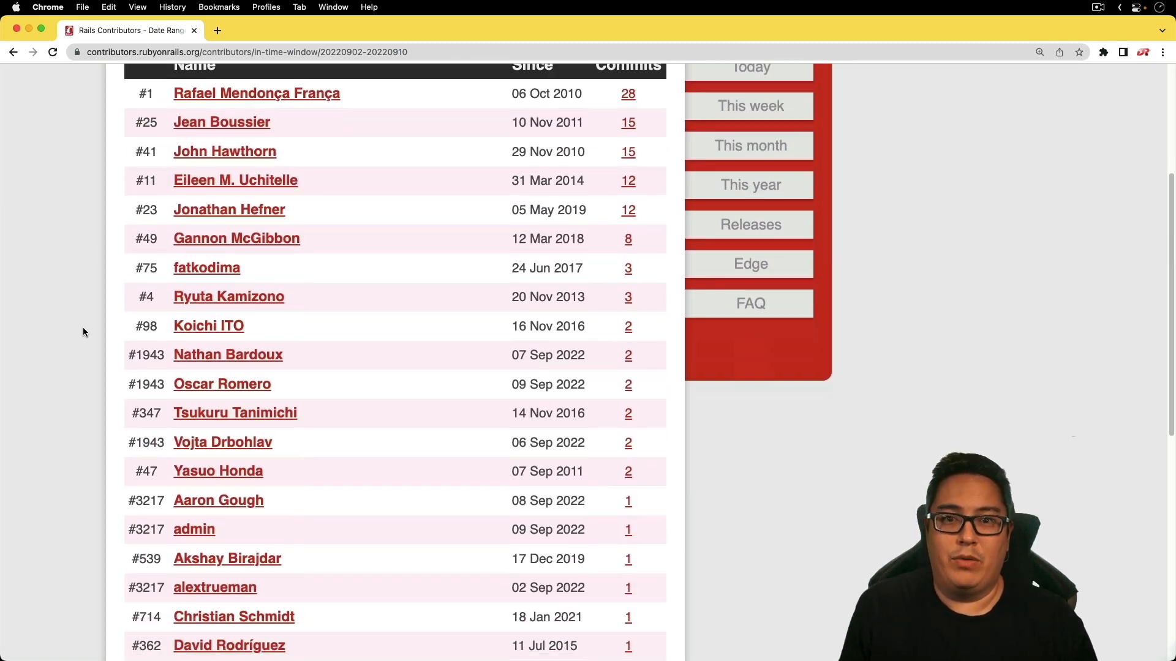
scroll(83, 332, down, 2)
scroll(83, 331, down, 1)
scroll(84, 332, down, 1)
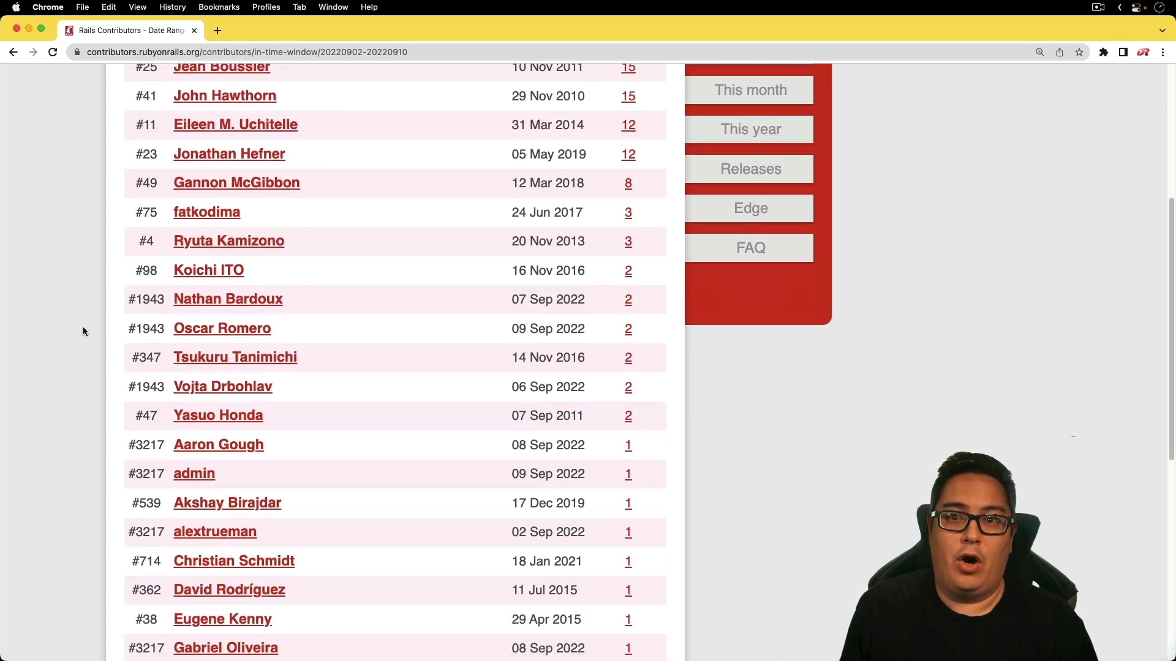
scroll(83, 332, down, 2)
scroll(83, 331, down, 1)
scroll(83, 332, down, 1)
scroll(82, 331, down, 2)
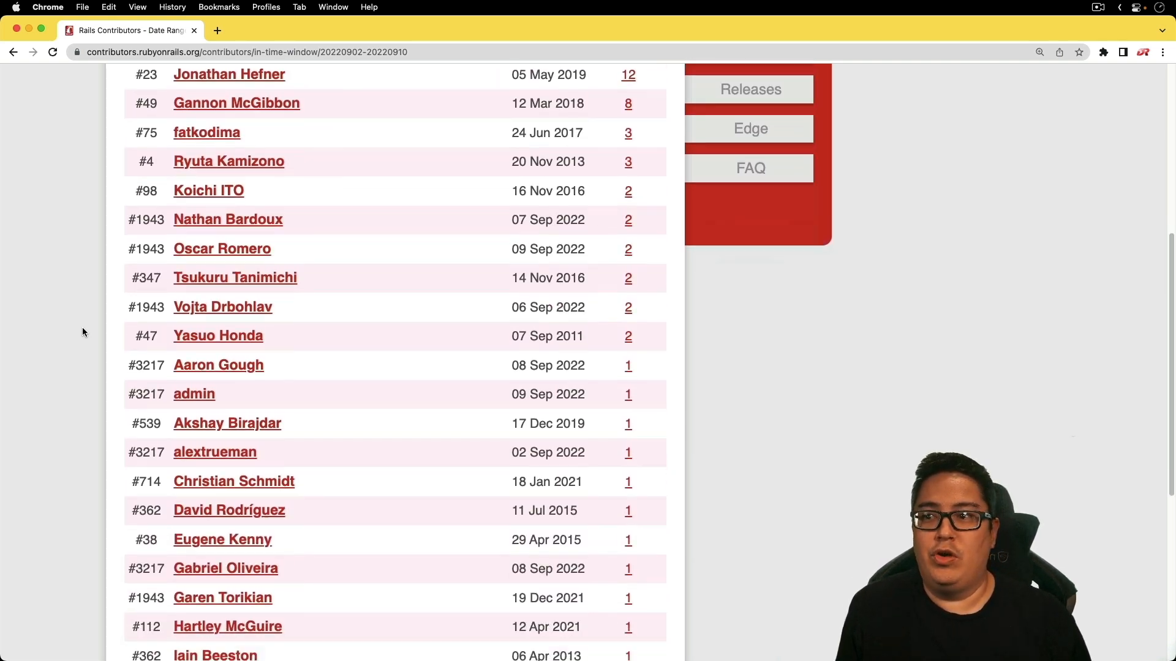
scroll(83, 332, down, 2)
scroll(83, 332, down, 1)
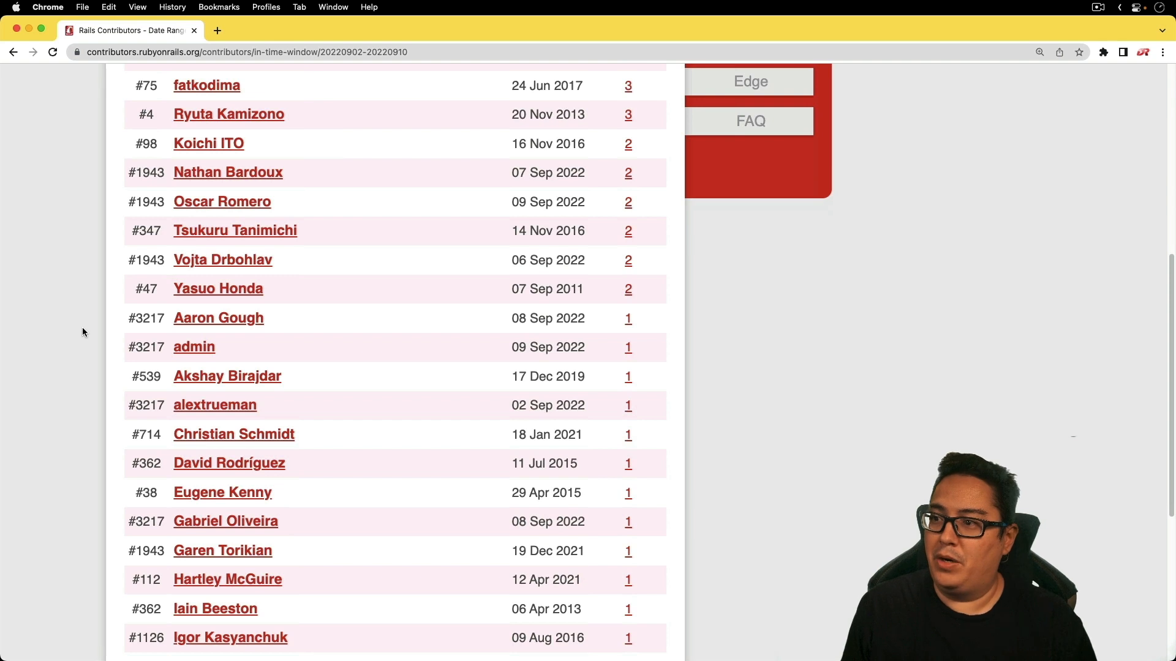
scroll(83, 332, down, 2)
scroll(83, 332, down, 2)
scroll(84, 332, down, 2)
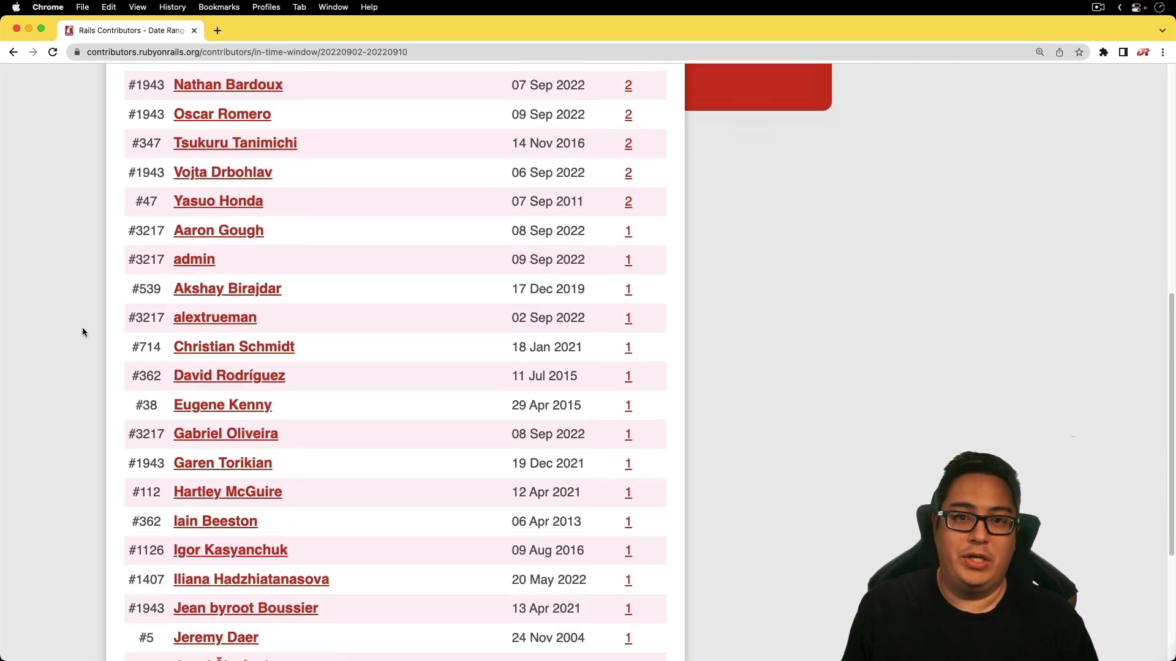
scroll(83, 332, down, 1)
scroll(83, 332, down, 2)
scroll(83, 332, down, 1)
scroll(82, 332, down, 1)
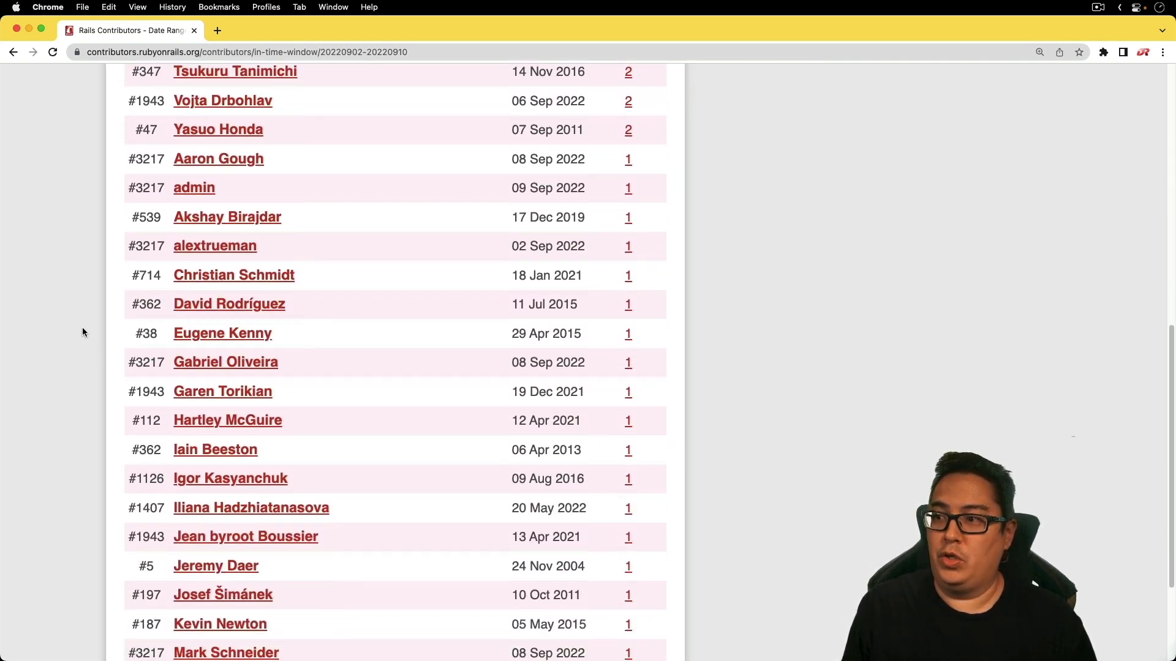
scroll(82, 332, down, 1)
scroll(82, 331, down, 1)
scroll(81, 331, down, 1)
scroll(83, 332, down, 2)
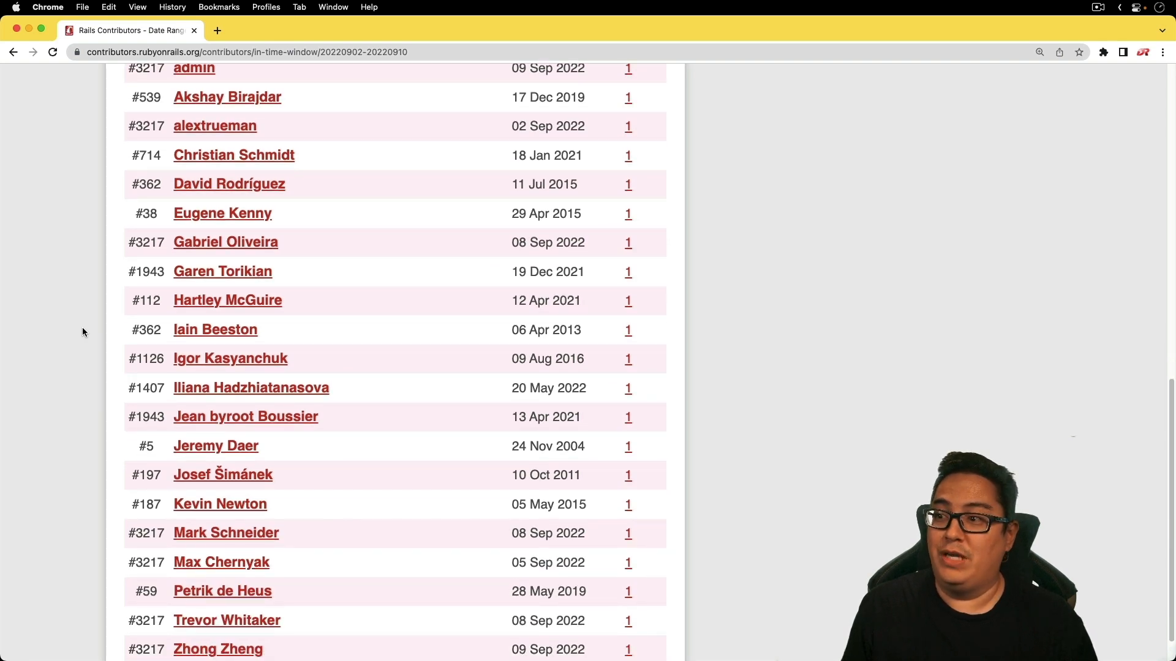
scroll(82, 332, down, 1)
scroll(82, 331, down, 1)
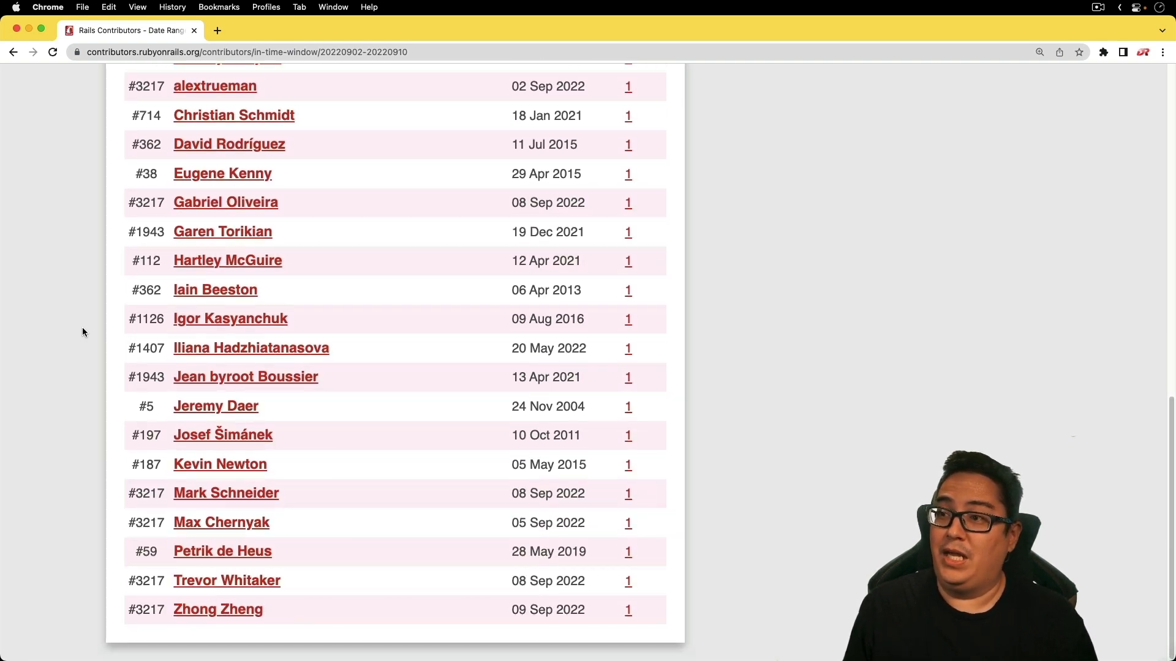